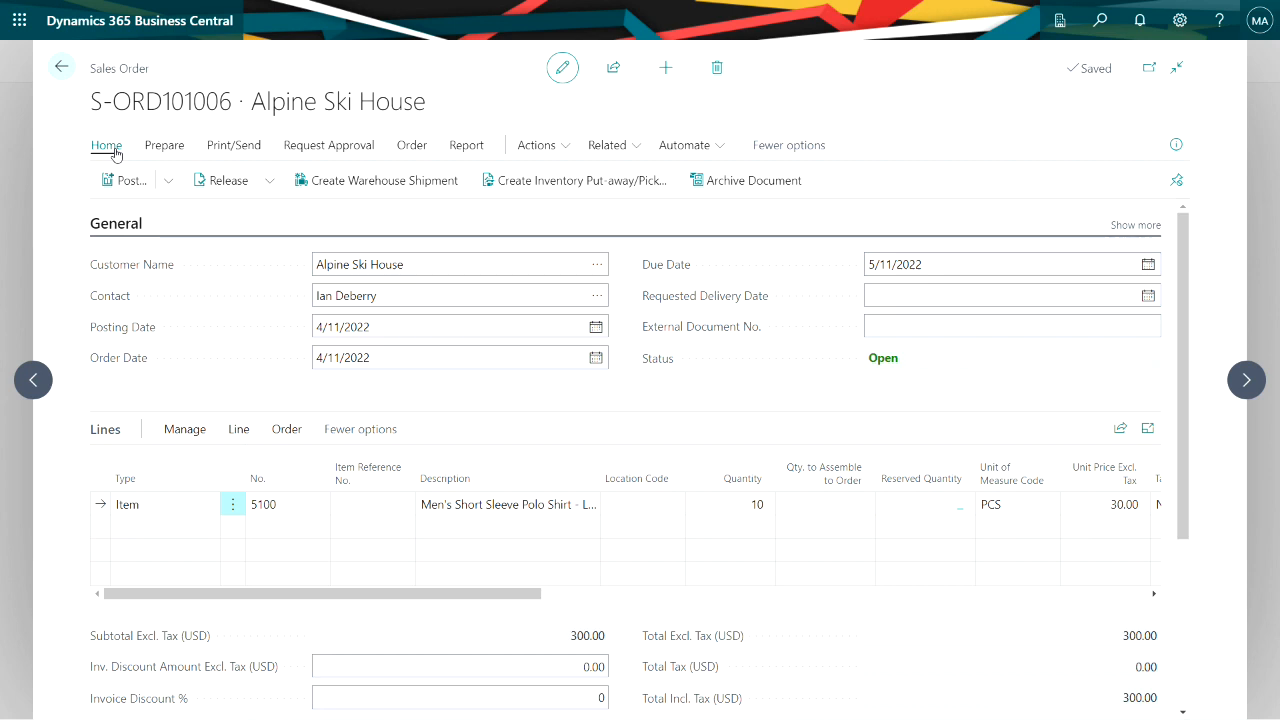
Step: Review the sales order's Order actions and the available posting options
click(418, 147)
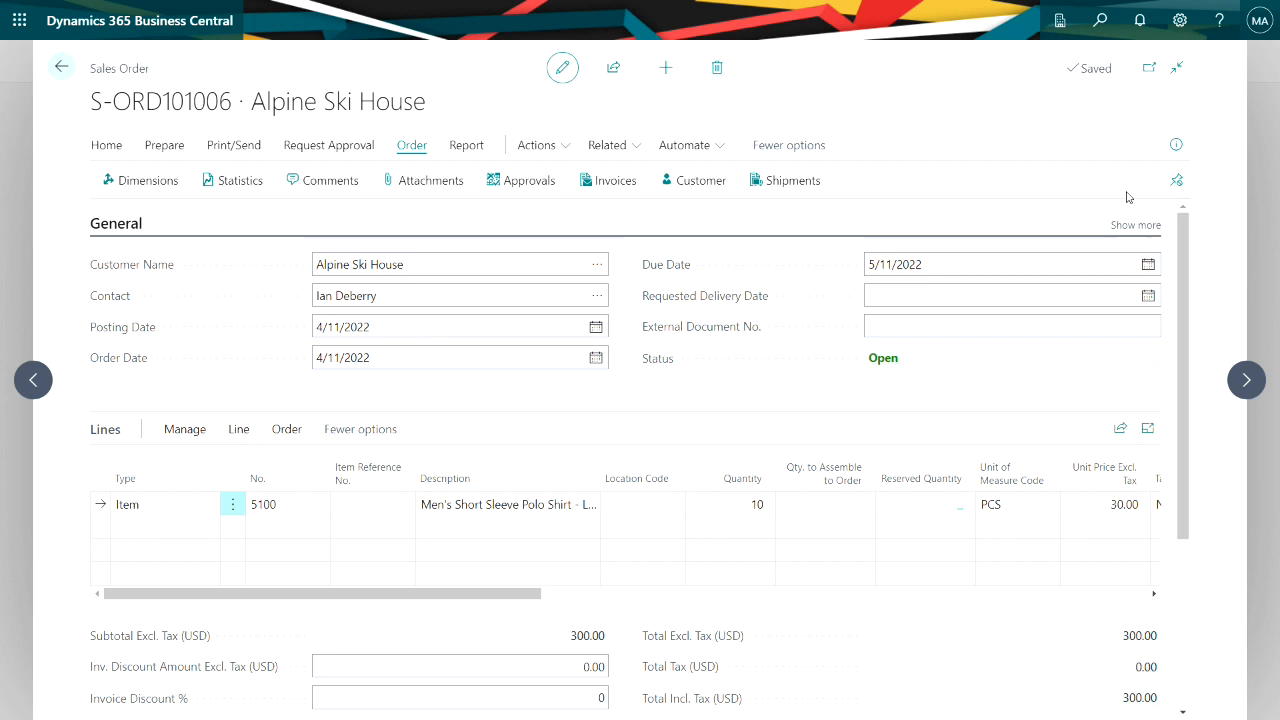
click(104, 146)
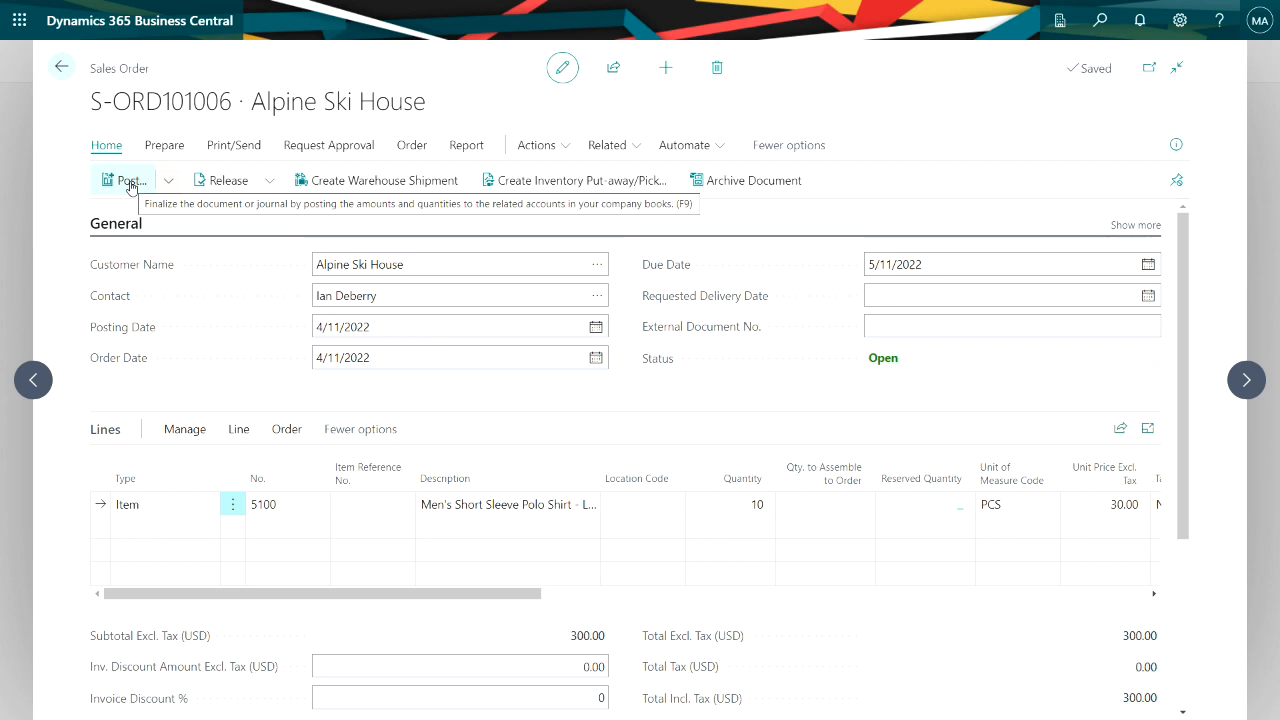
click(170, 183)
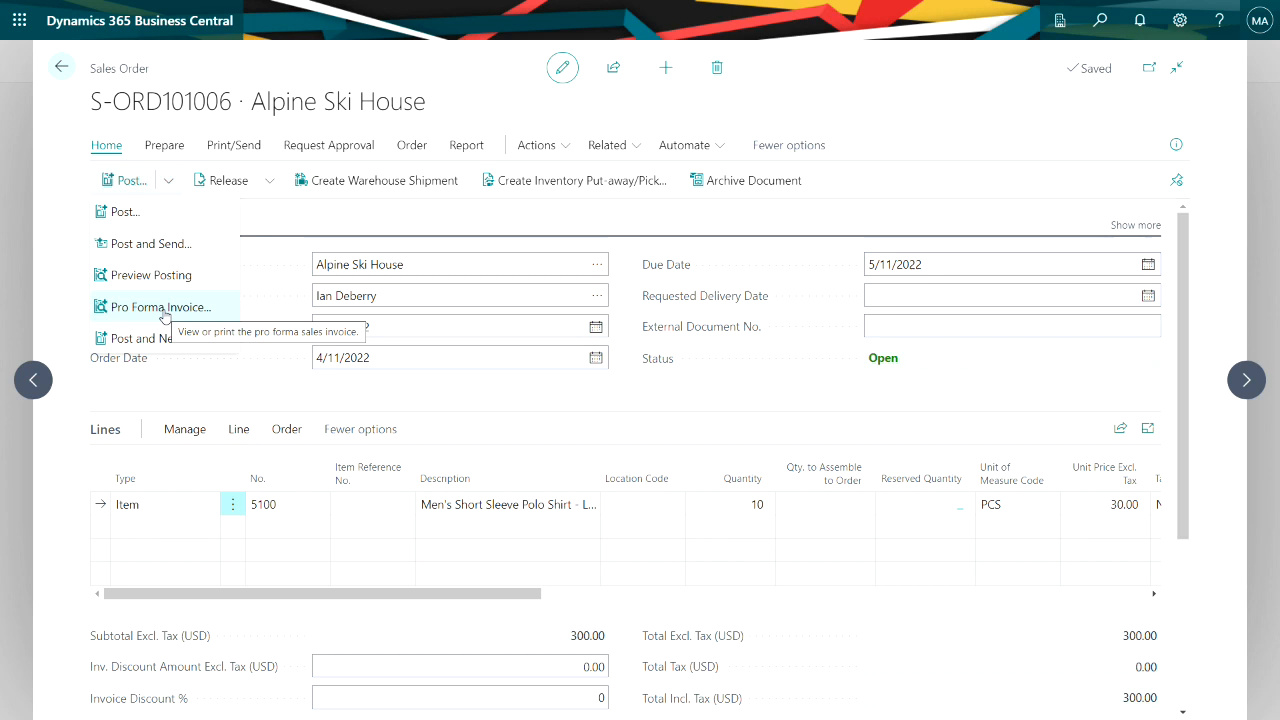
click(491, 77)
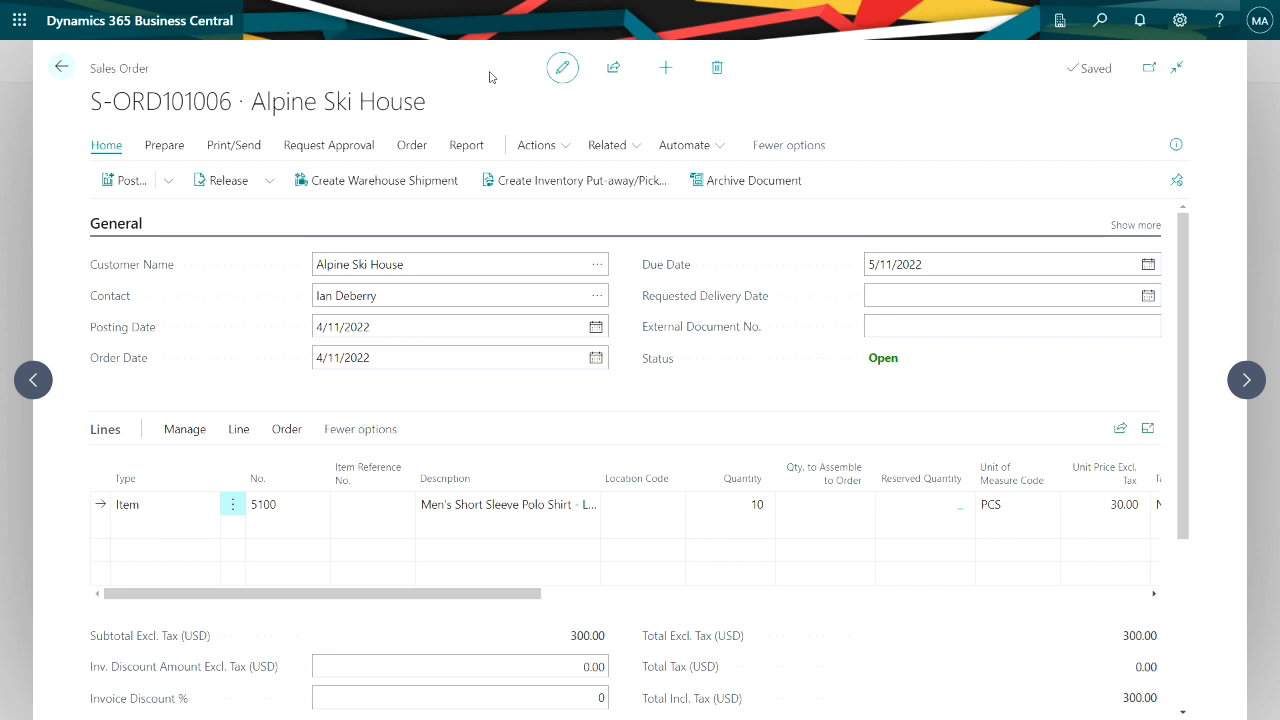
Step: Personalize the sales order page by moving Preview Posting before Print/Send and relocating the Order group beside Preview Posting
click(1180, 20)
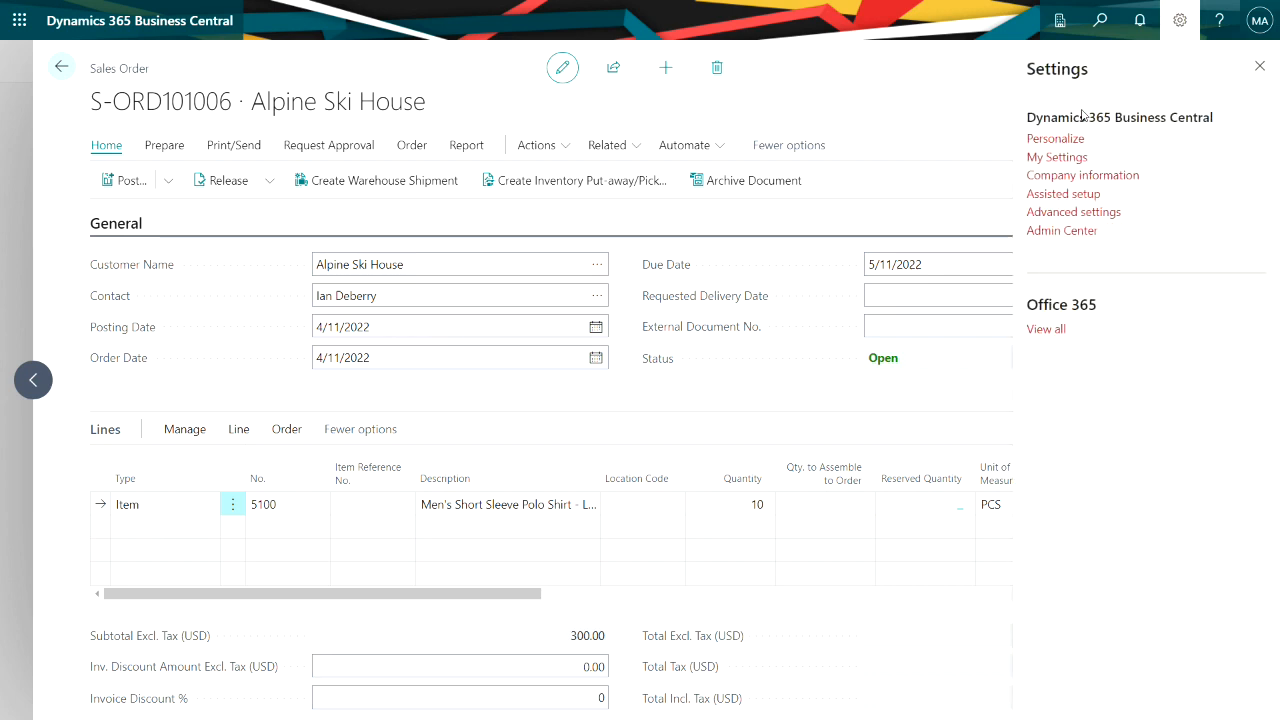
click(1051, 140)
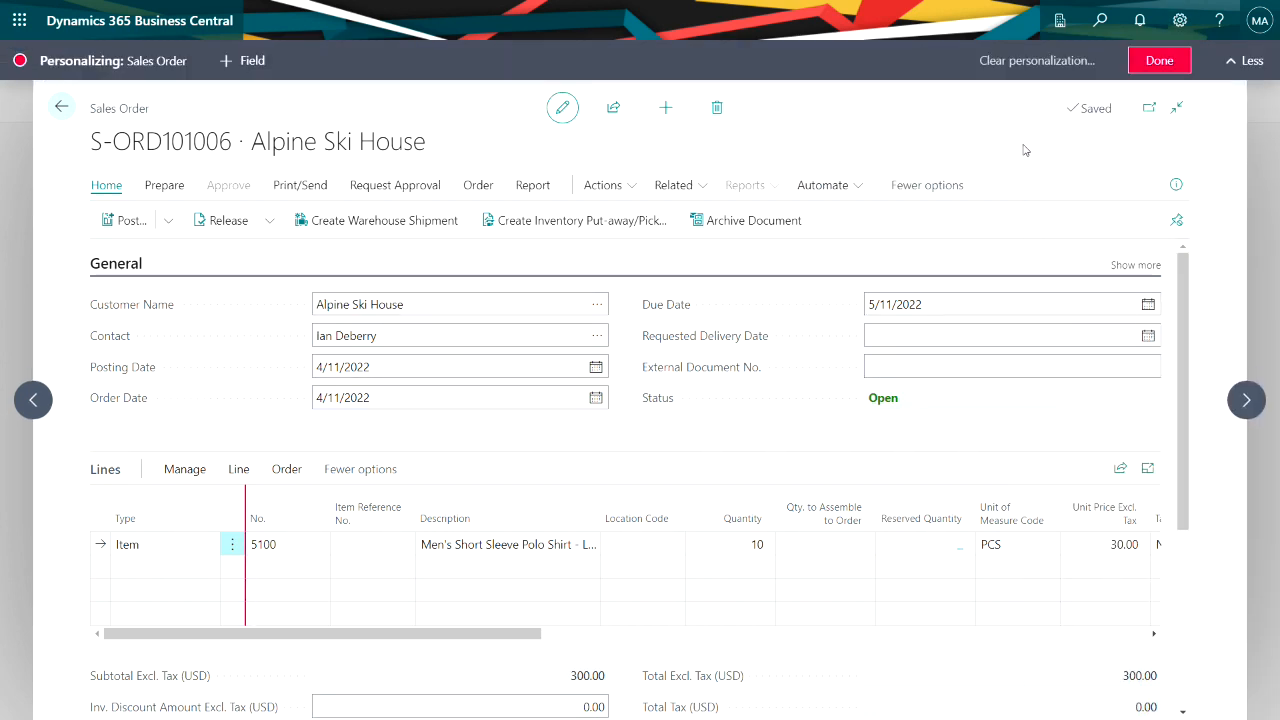
click(168, 220)
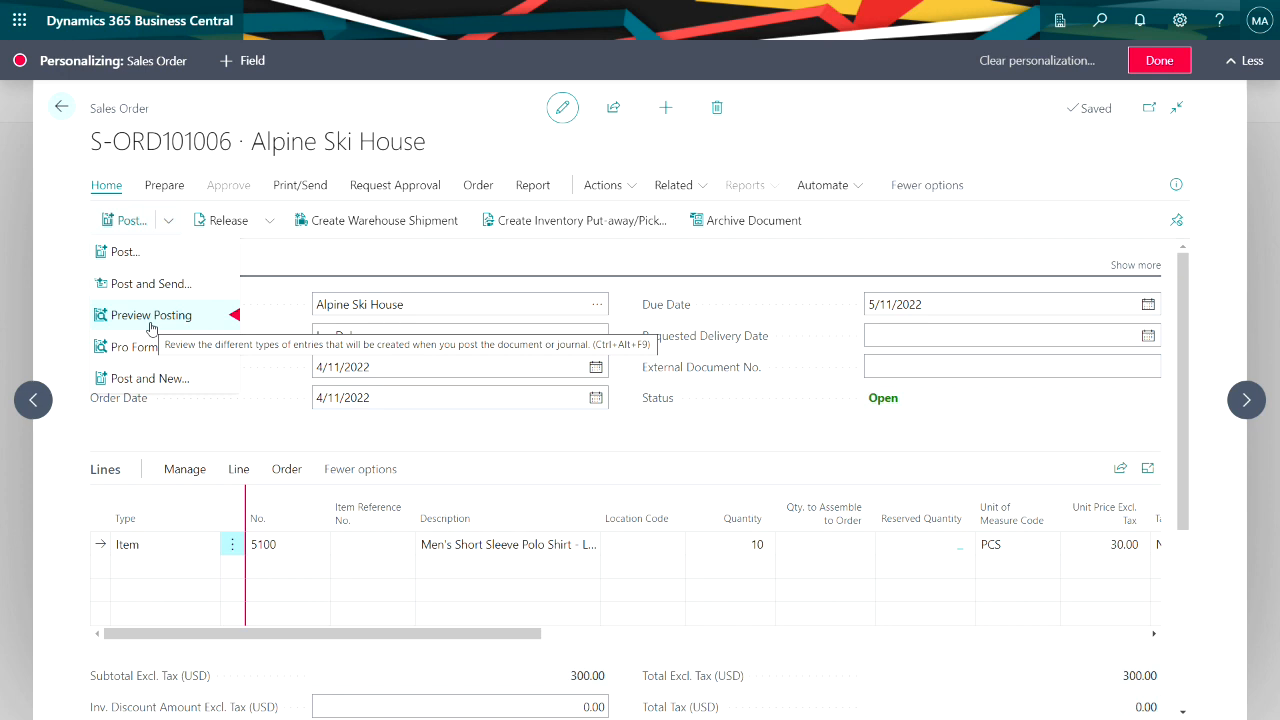
drag(151, 322, 277, 189)
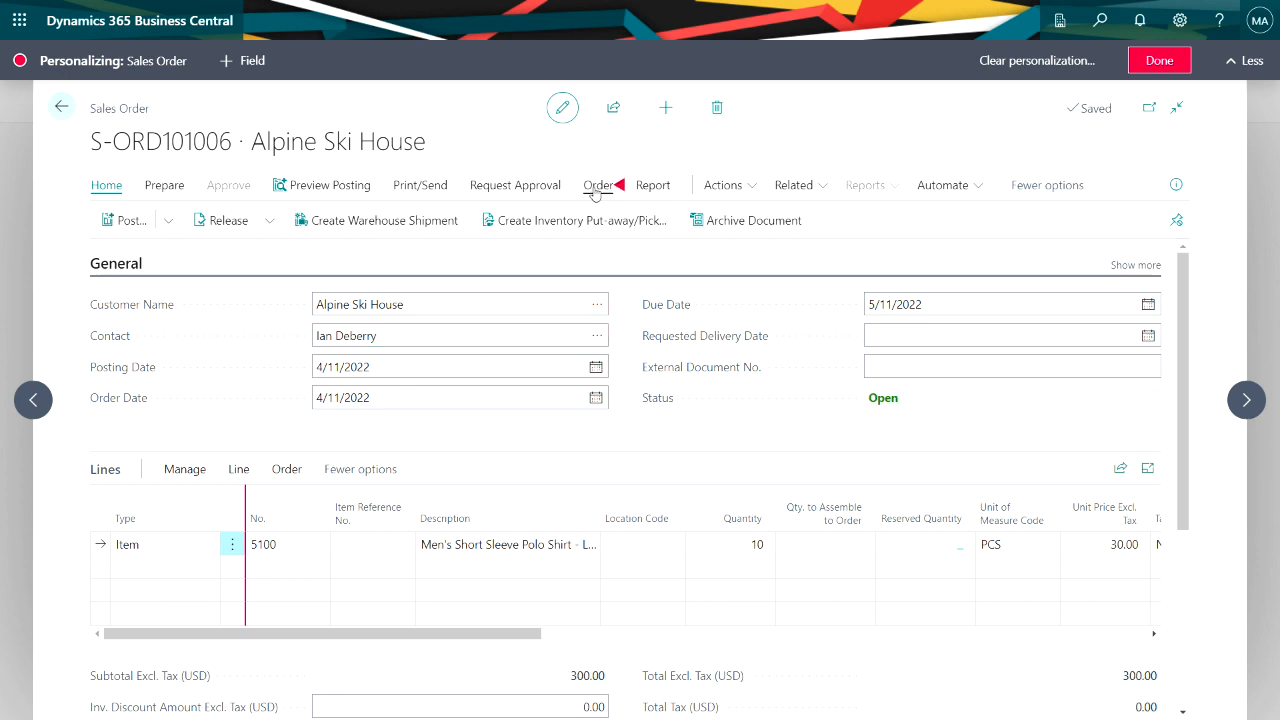
mouse_move(596, 193)
mouse_down()
mouse_move(262, 172)
mouse_move(265, 186)
mouse_up()
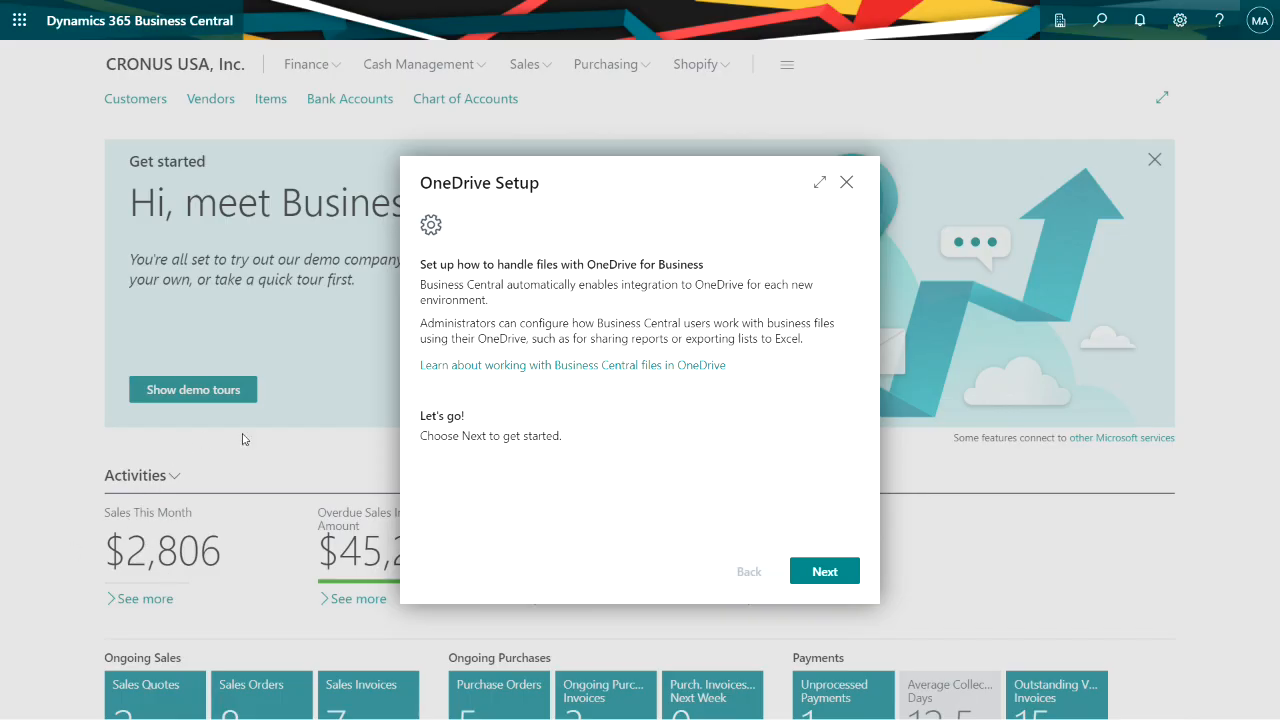
Step: Go through the OneDrive Setup wizard, keeping OneDrive enabled for both app features and system features
click(818, 568)
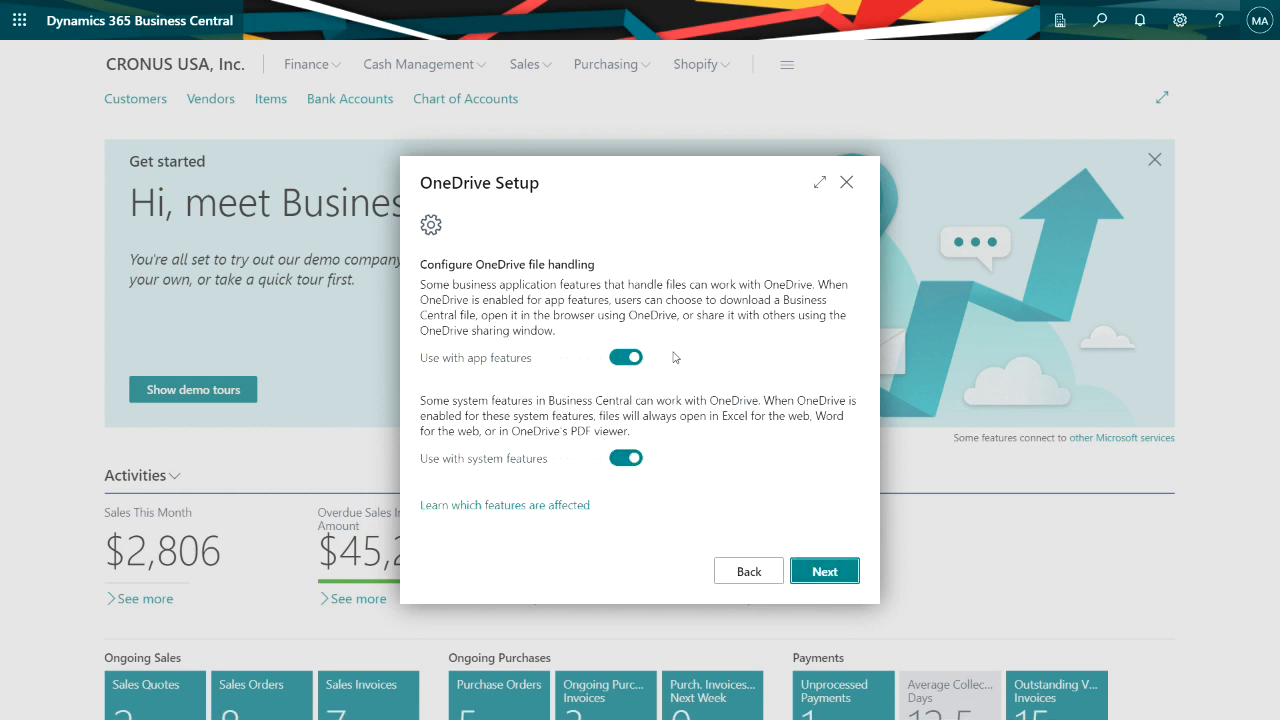
click(820, 571)
click(818, 572)
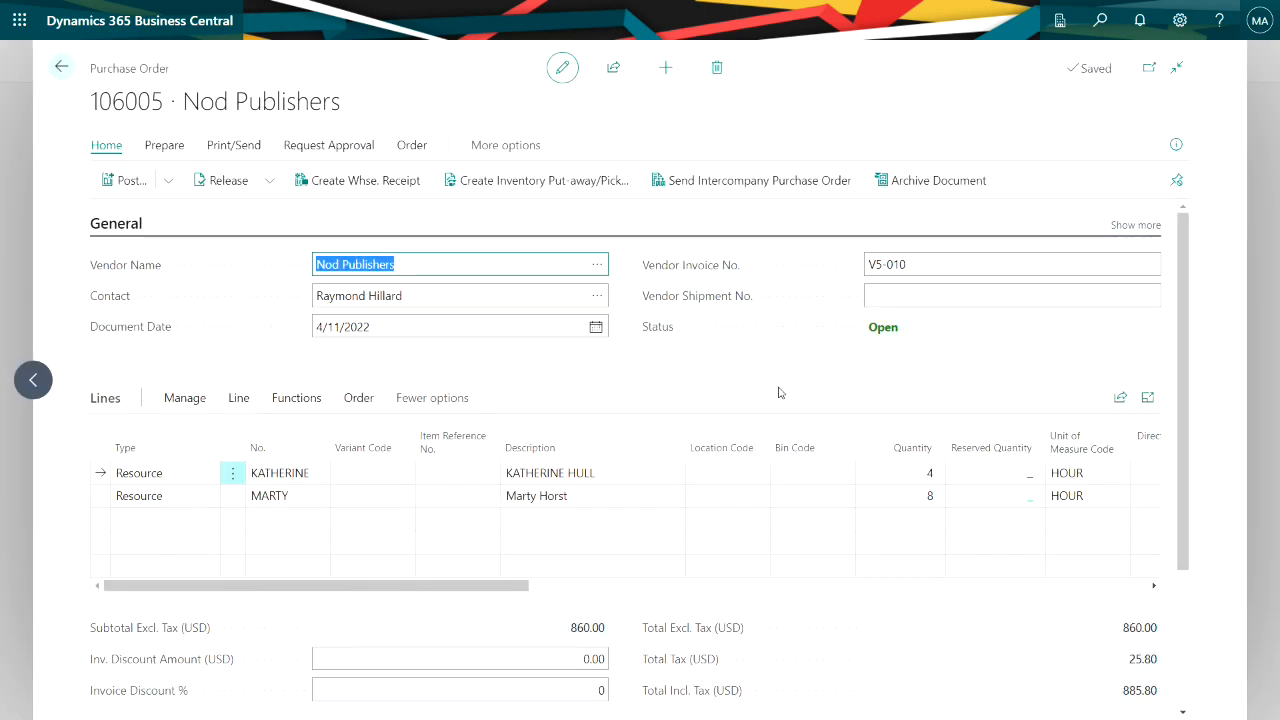
Step: Start sharing the event-vendor-contract attachment from the Nod Publishers purchase order's attached documents
click(411, 145)
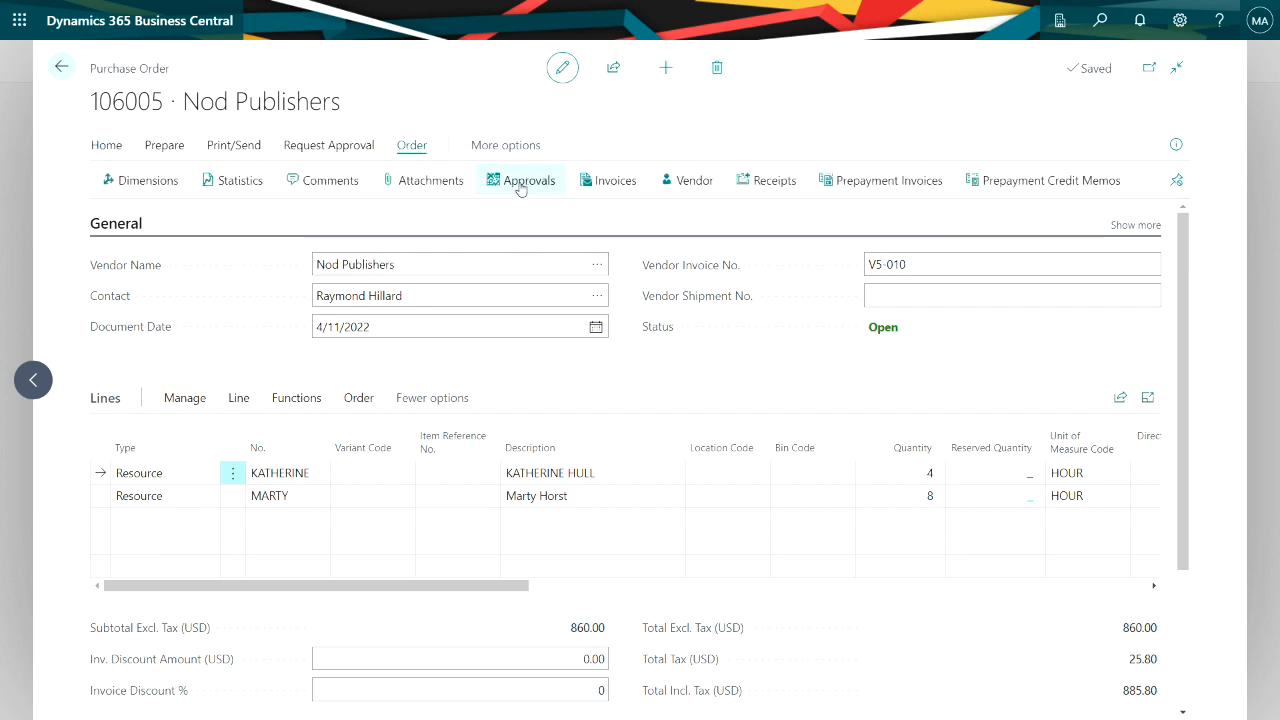
click(440, 180)
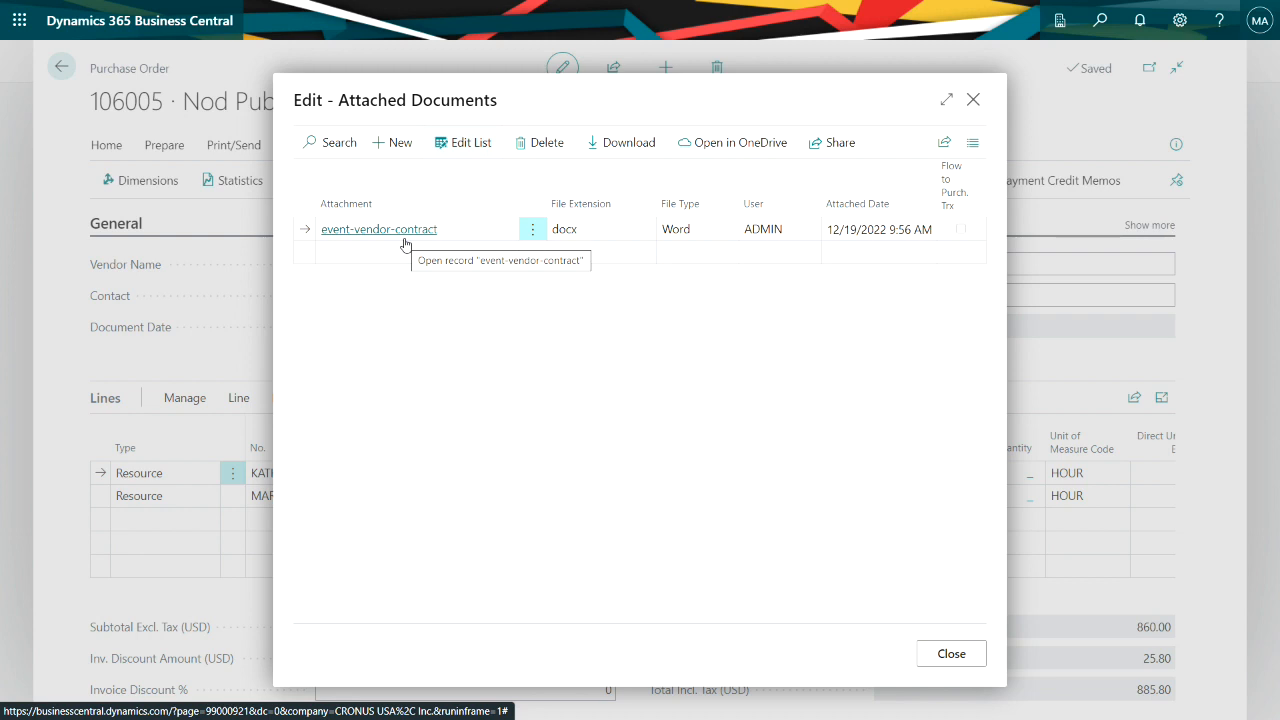
click(828, 145)
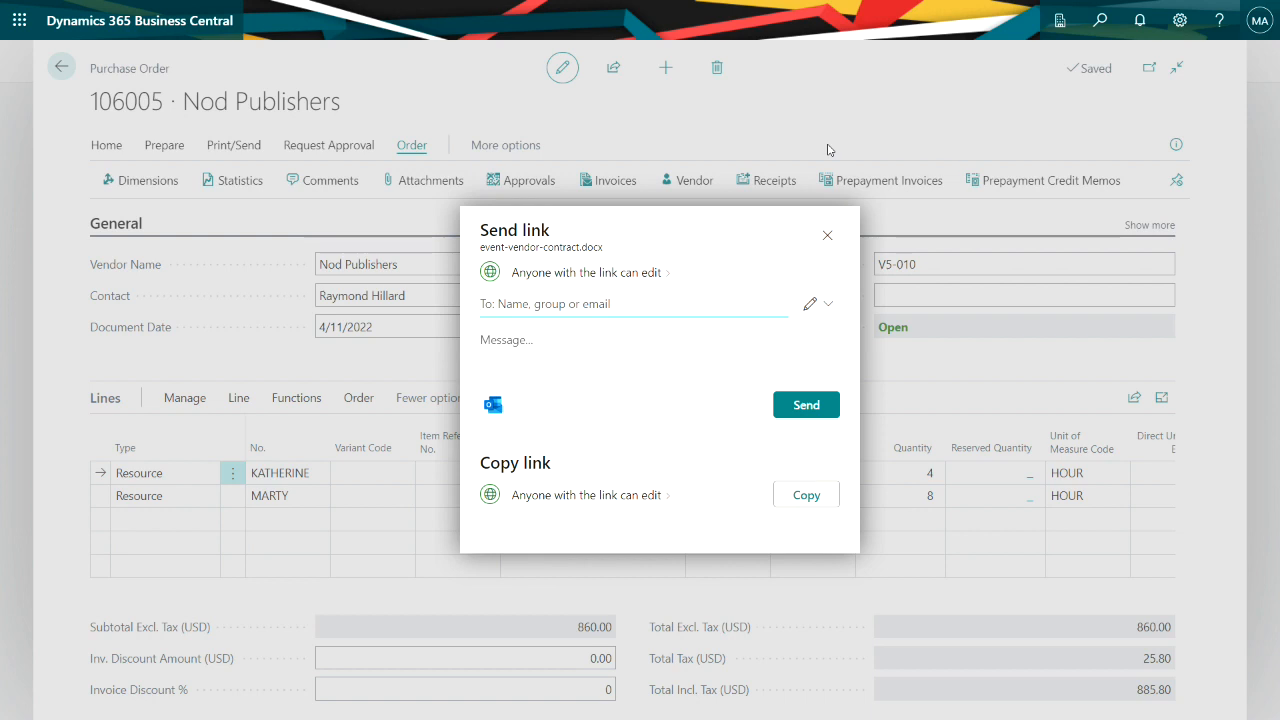
Step: Set the sharing link's permission to Can review and add the recipient
click(814, 306)
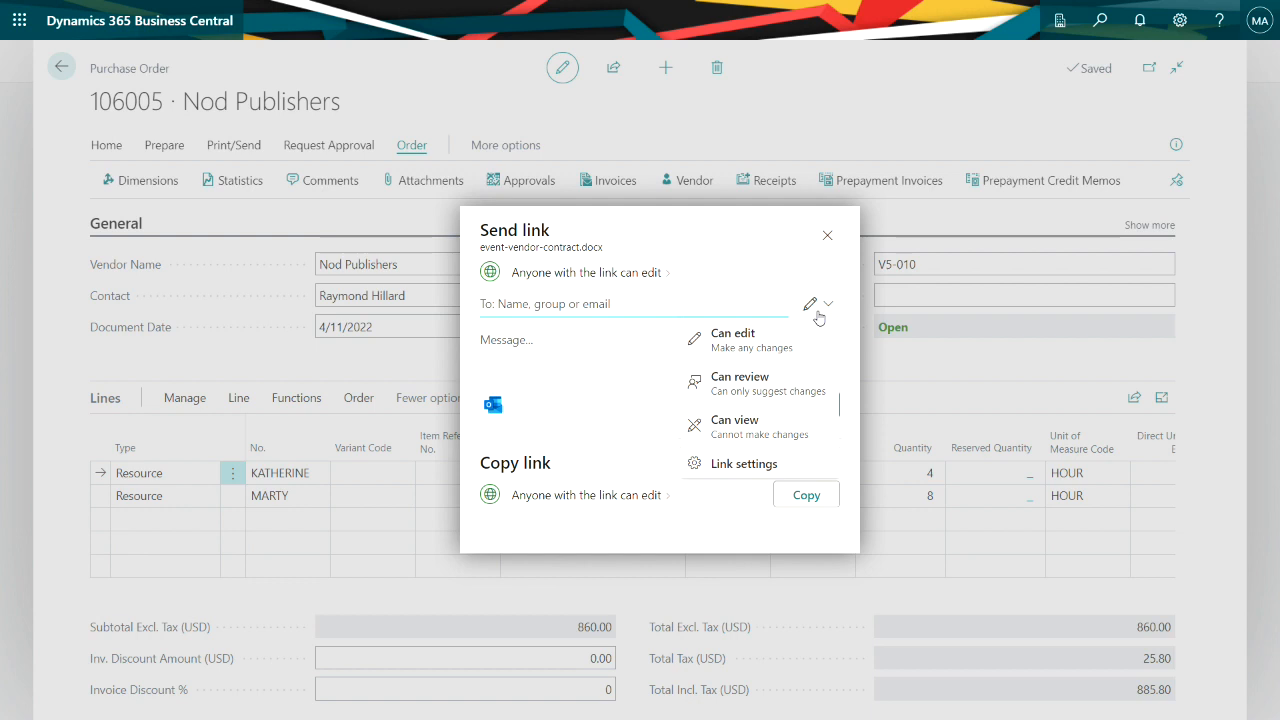
click(809, 389)
click(528, 308)
text(al)
click(580, 349)
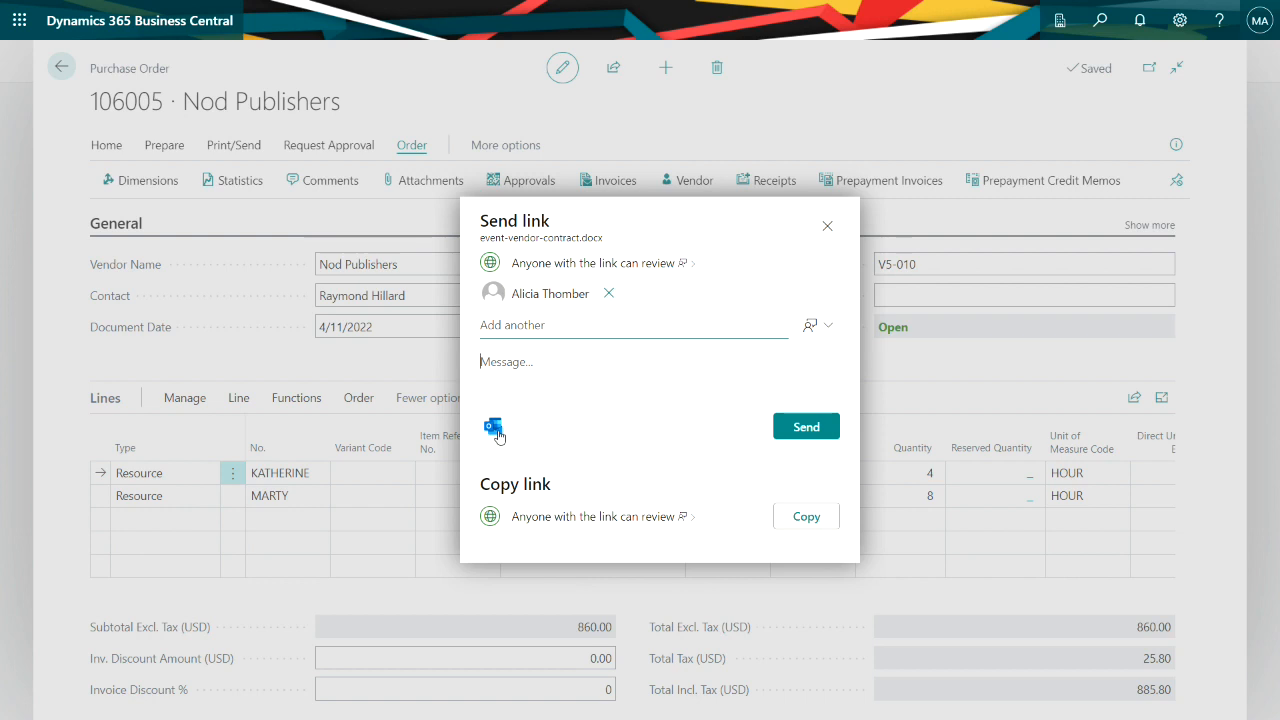
Step: Email the contract link through Outlook with the subject "Please review and make suggestions" and the HarmonyHeadlands picture inserted
click(491, 428)
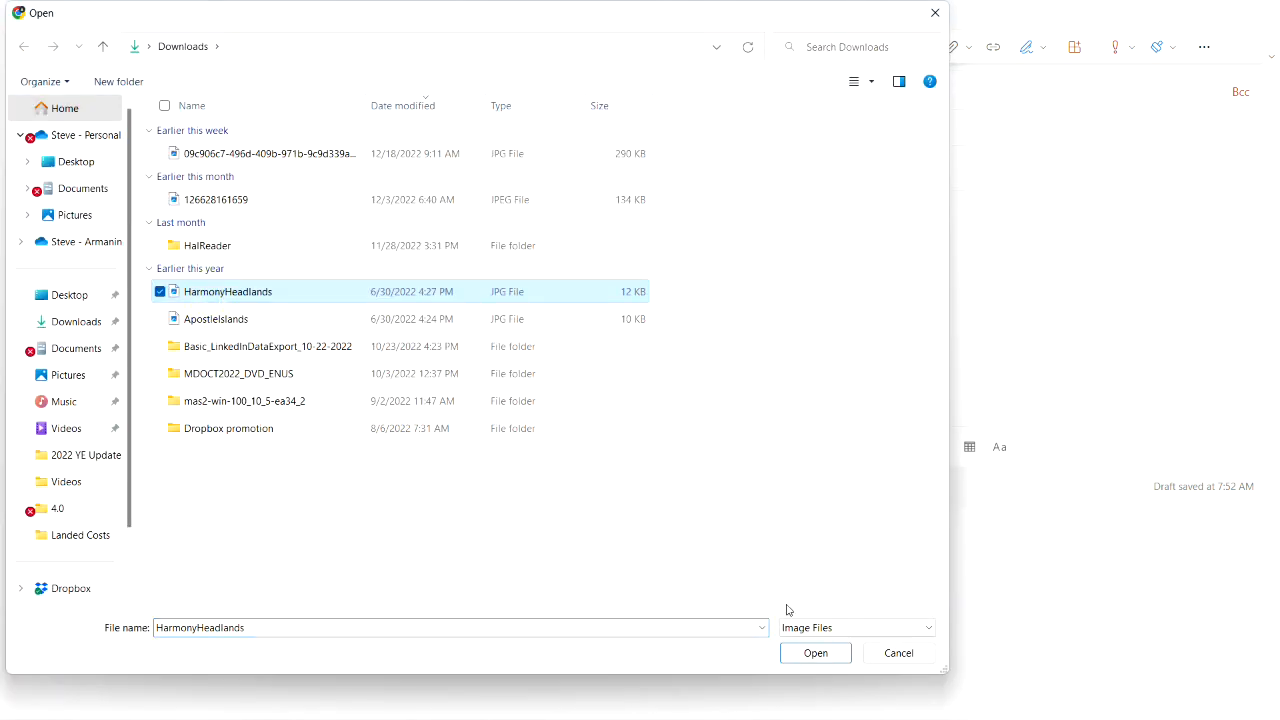
click(806, 657)
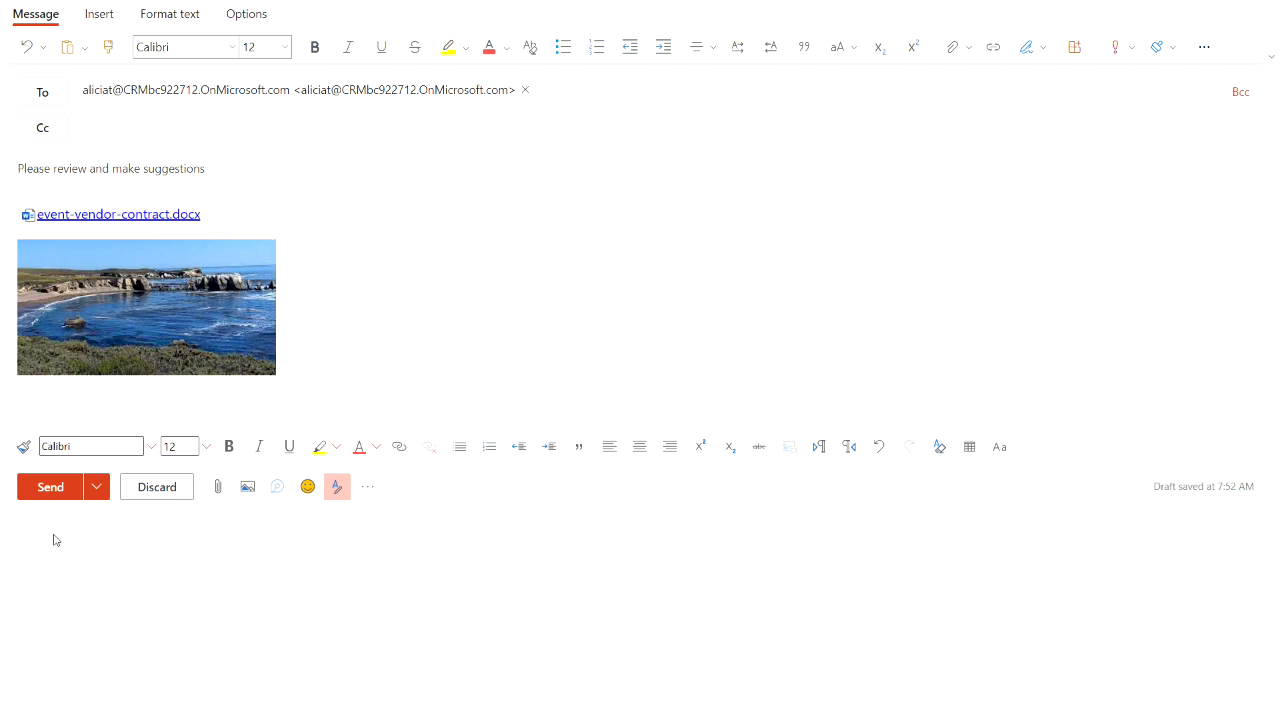
click(47, 490)
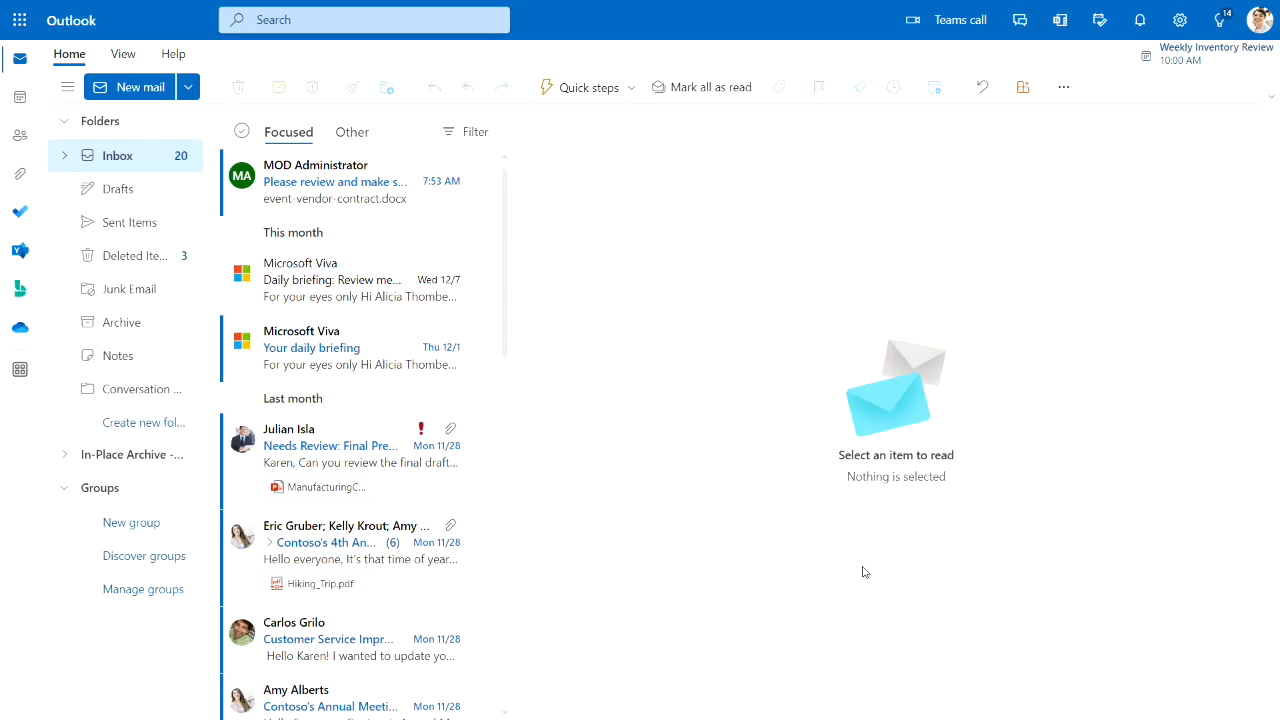
Step: From the recipient's Outlook inbox, open event-vendor-contract.docx in Word and enter "Set up room and supply furniture and settings." on the first services line
click(307, 194)
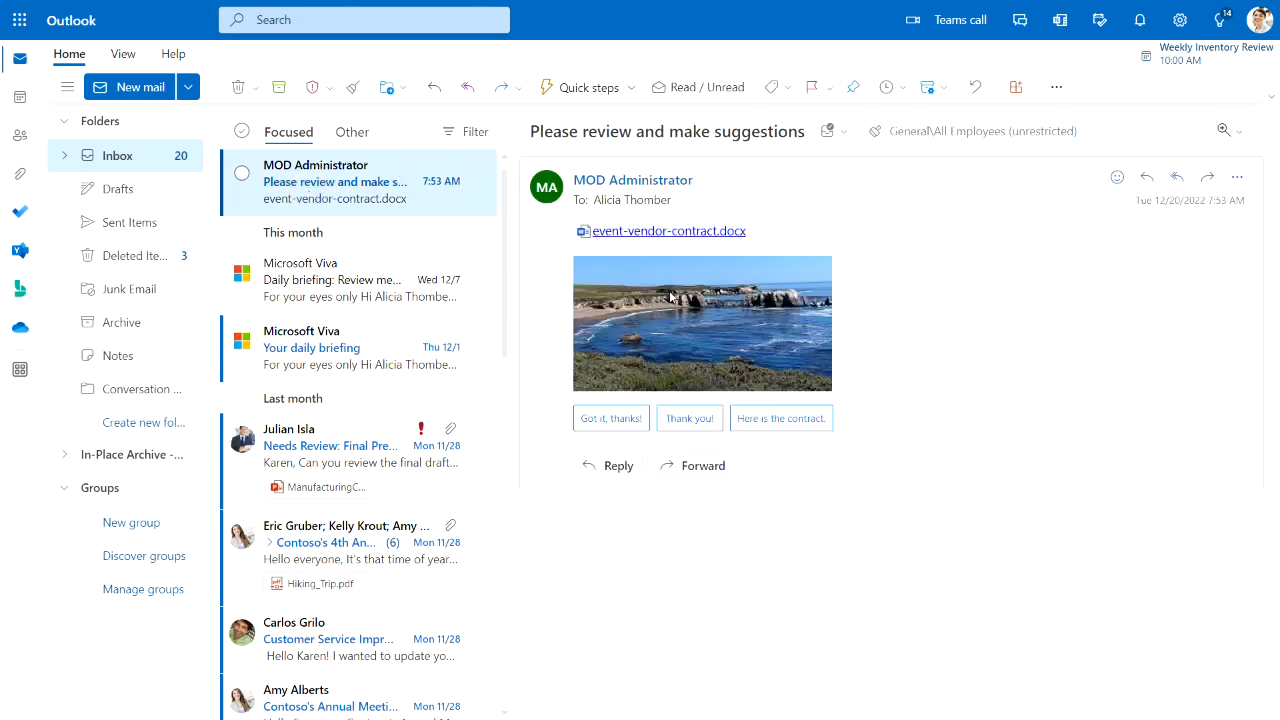
click(703, 233)
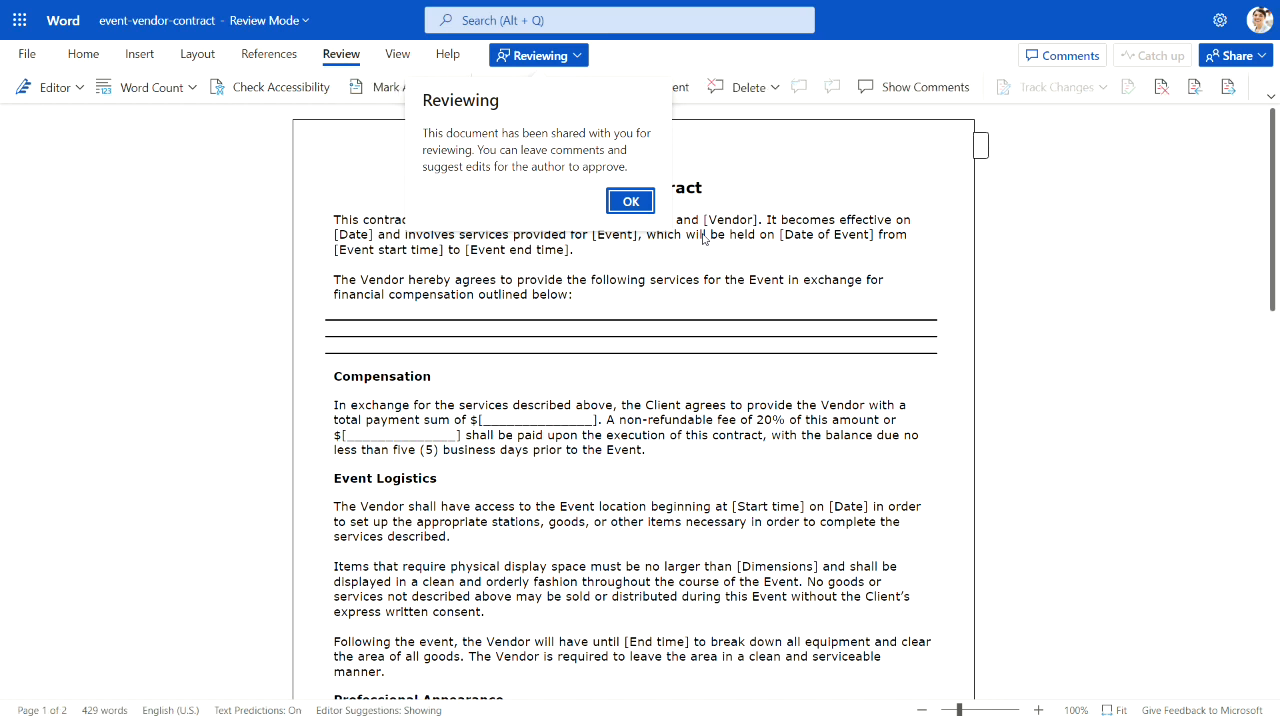
key(Return)
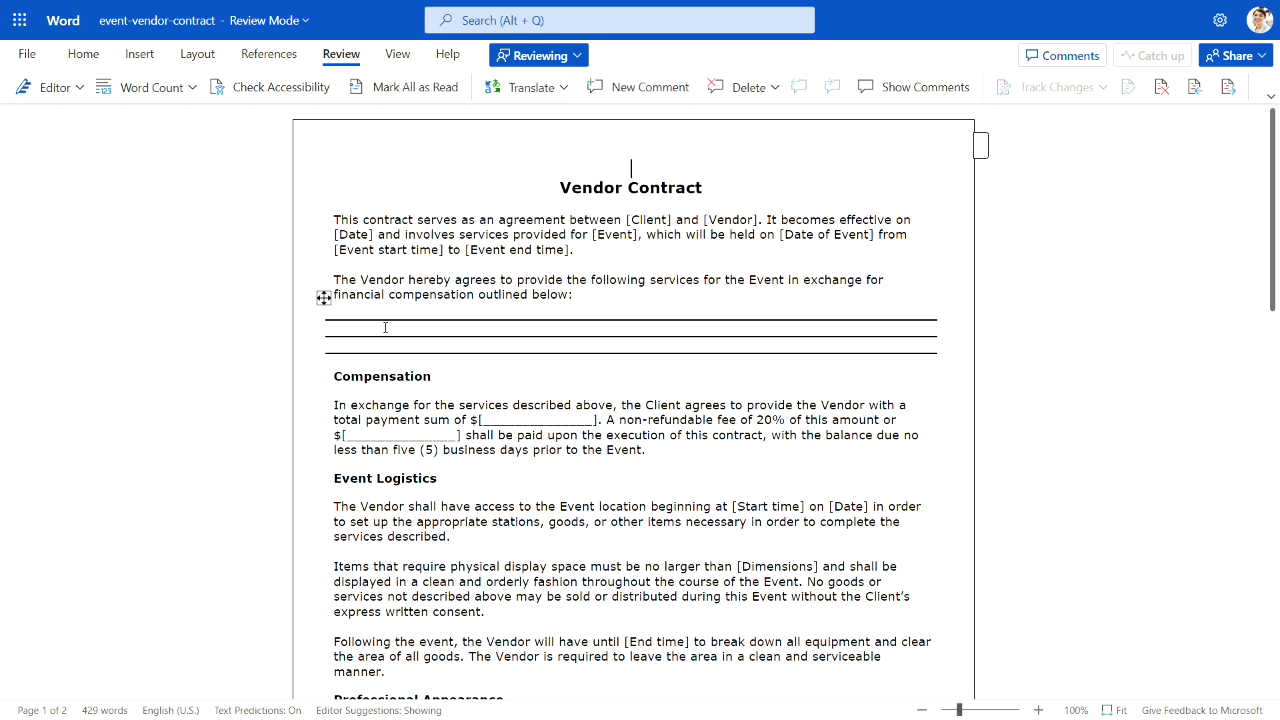
click(340, 312)
text(Set up room and supply furniture and settings.)
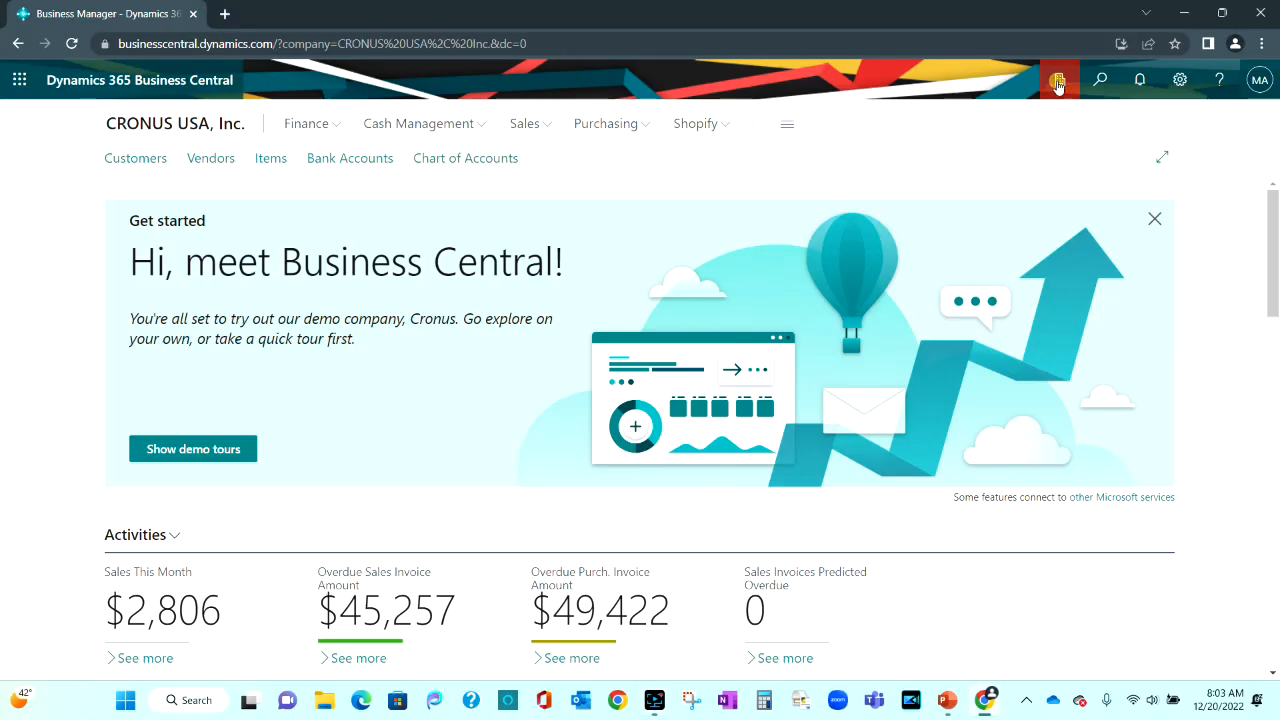
Step: In Business Central, switch to the company CRONUS USA, Inc. EXTENDED and open its Items list
click(1058, 84)
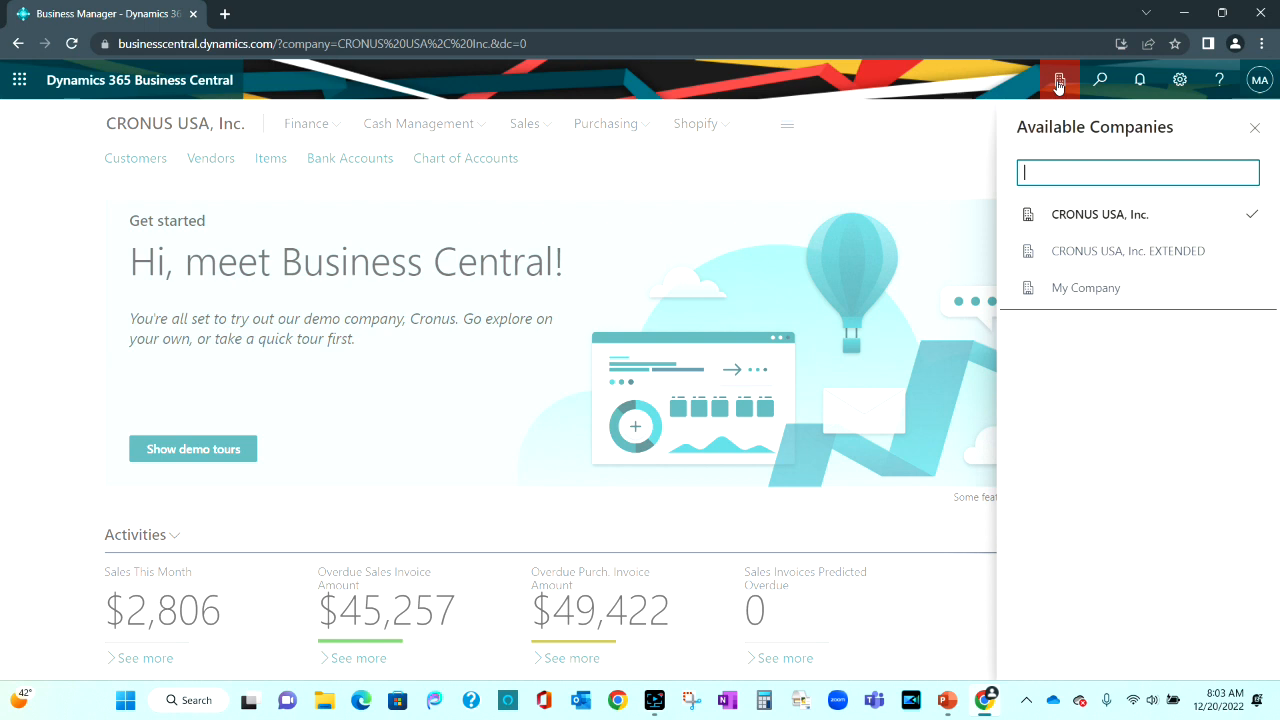
double_click(1088, 253)
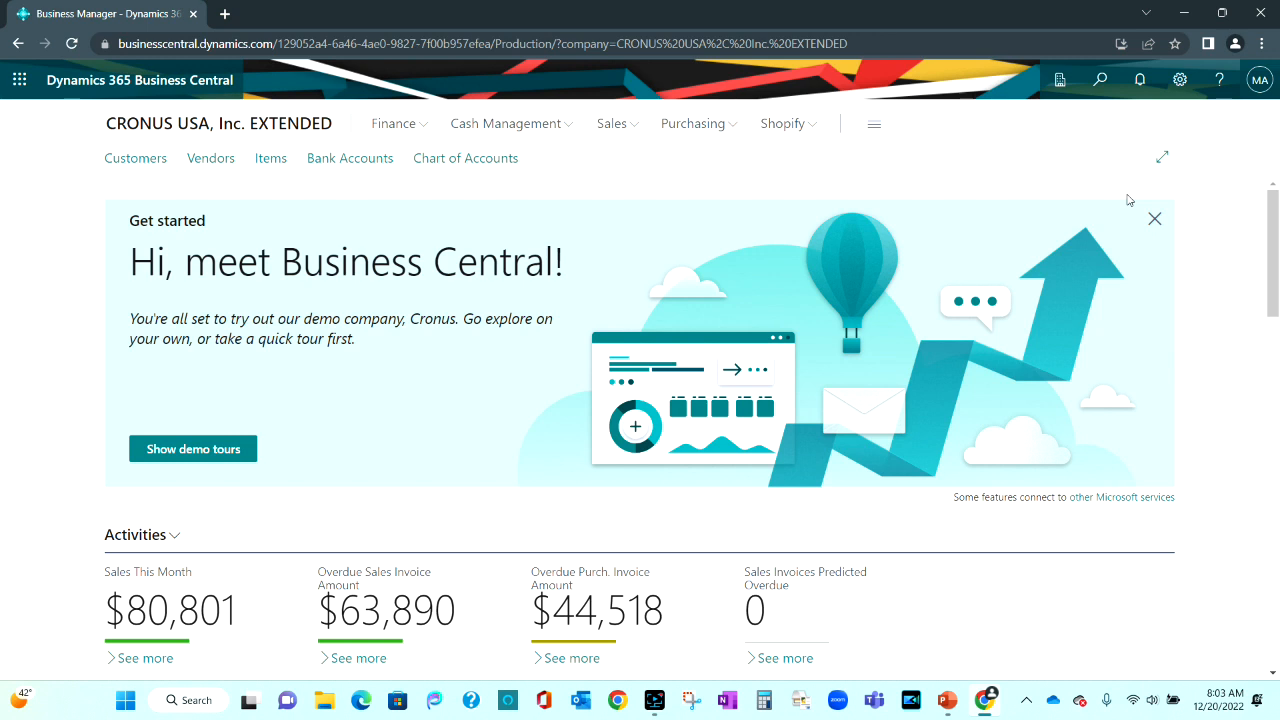
click(271, 166)
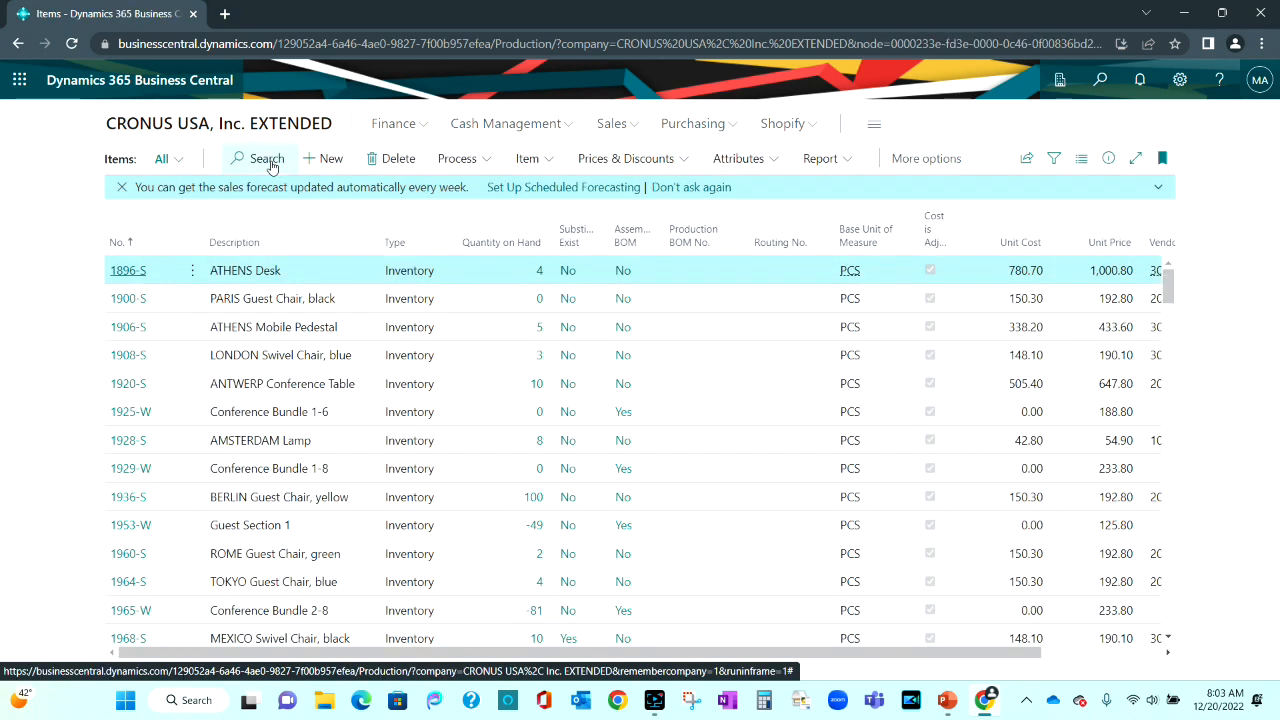
Step: Open the same Items list for the company CRONUS USA, Inc. in a new browser tab
click(1060, 82)
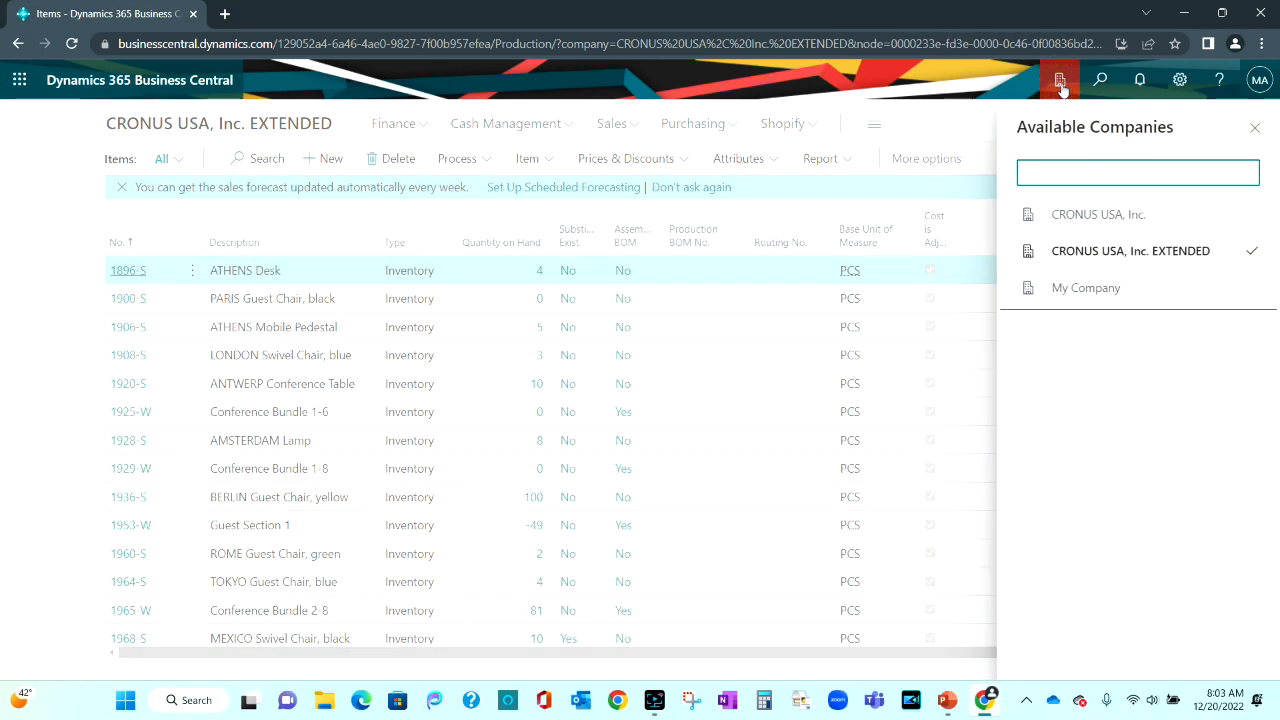
click(1150, 218)
click(1247, 253)
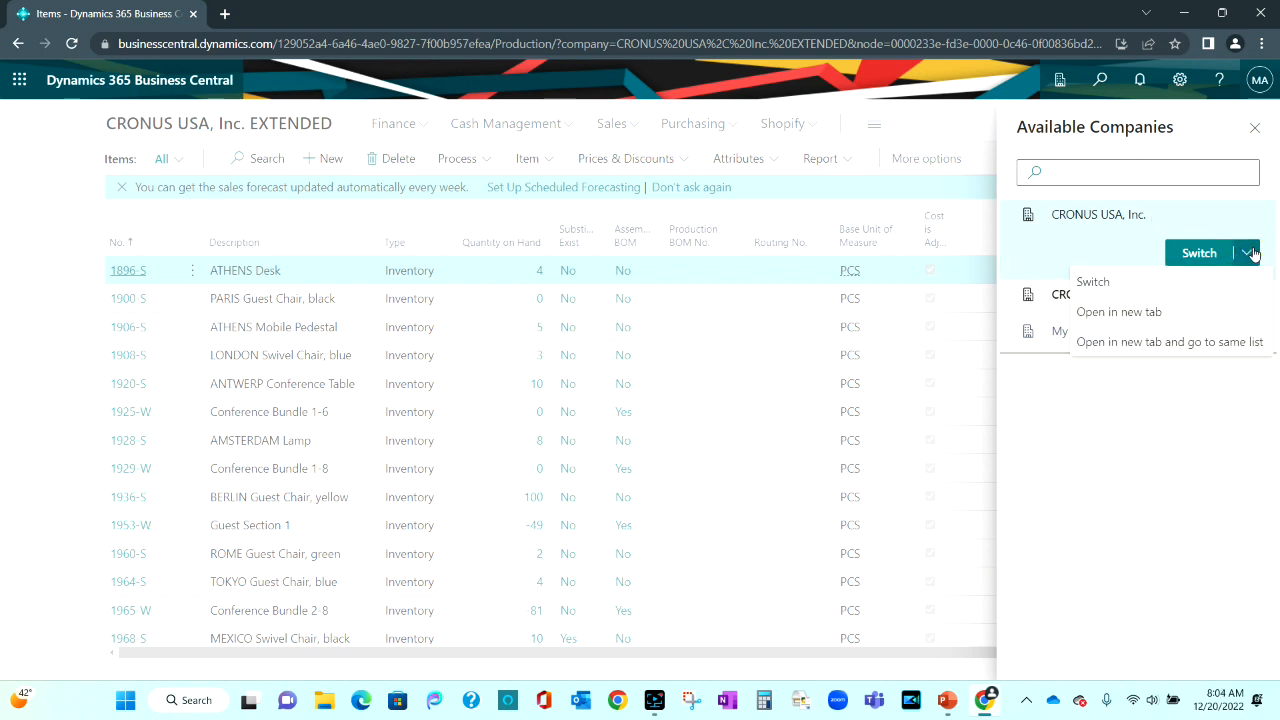
click(1219, 342)
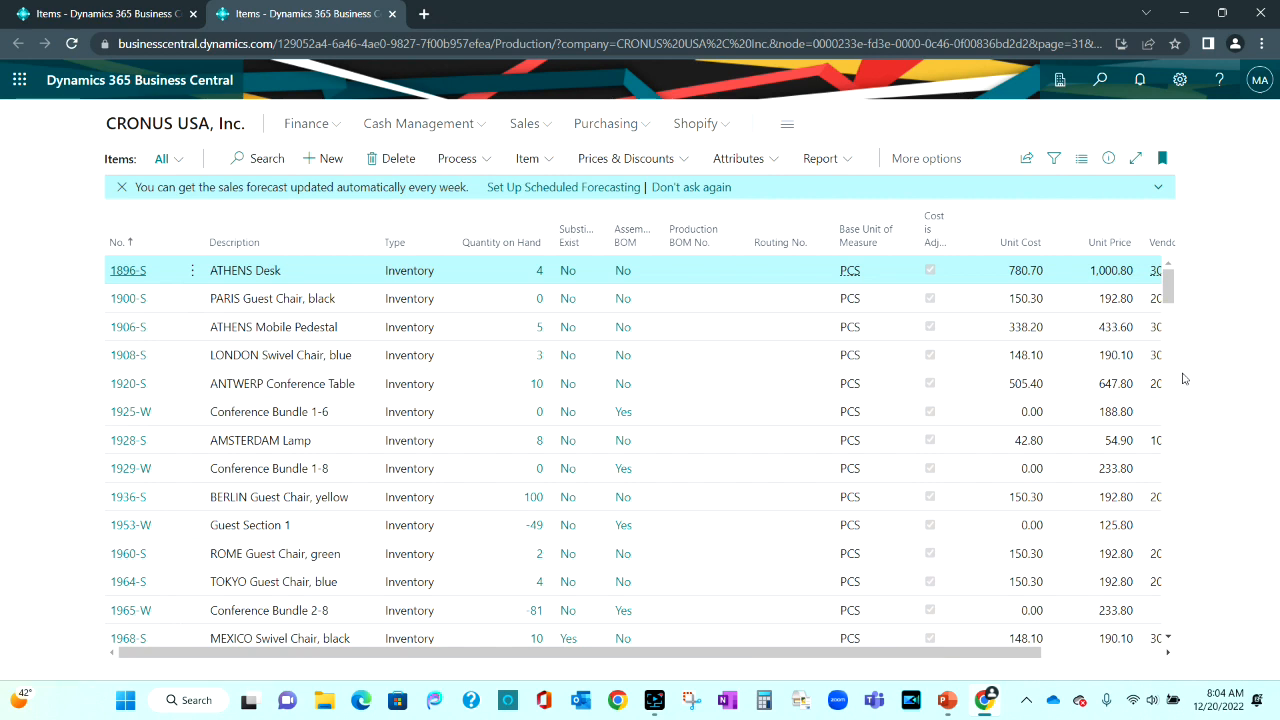
Step: Arrange the two companies' Items lists side by side in separate windows and close the Available Companies pane
key(super+Right)
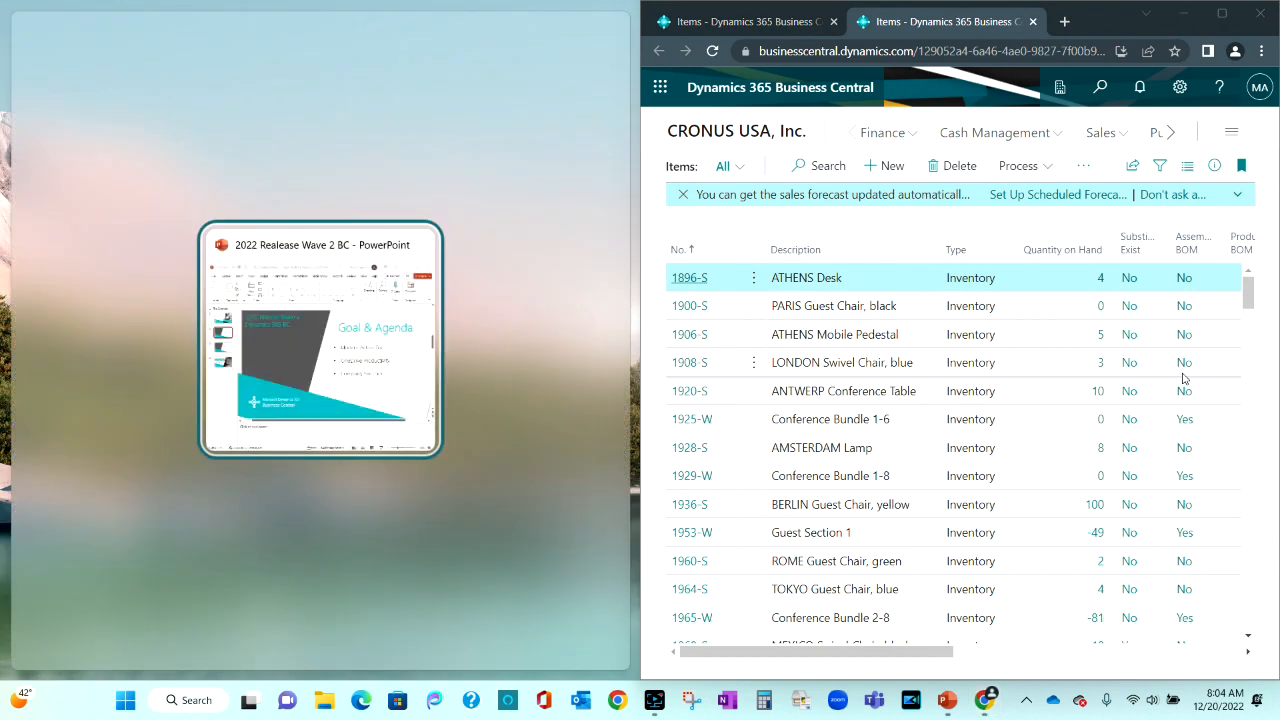
click(760, 18)
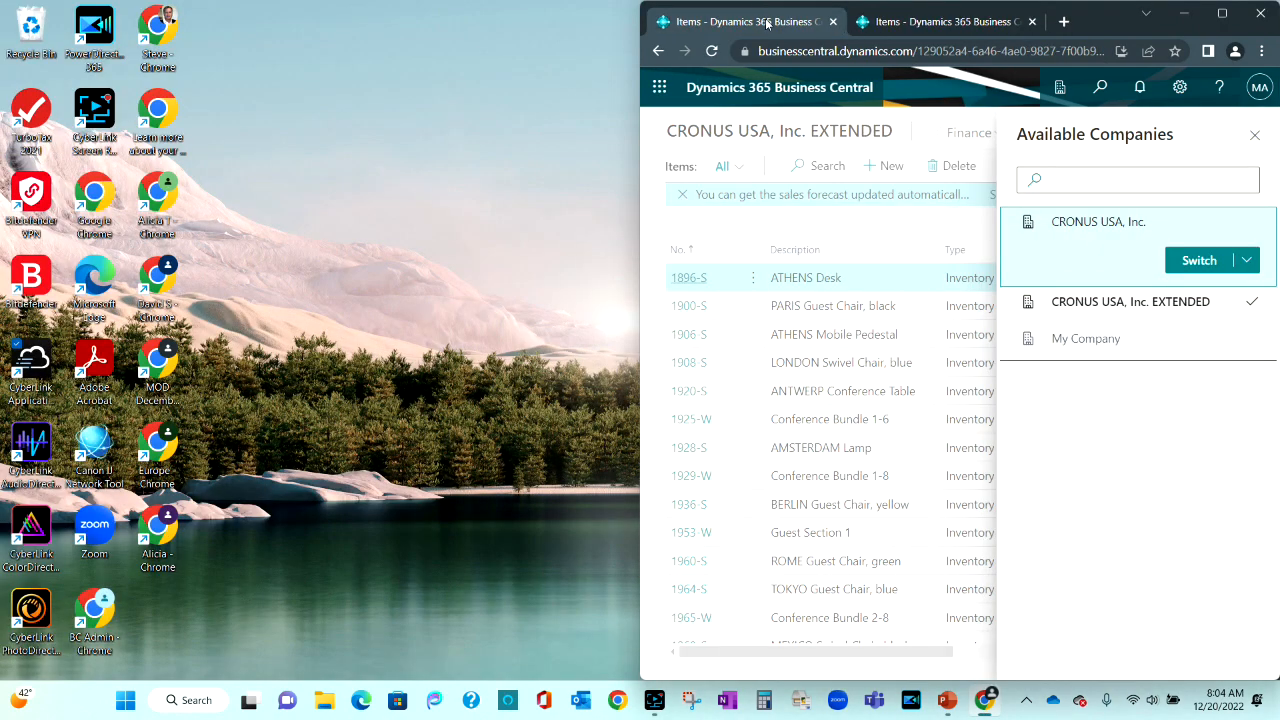
drag(760, 18, 474, 197)
key(super+Left)
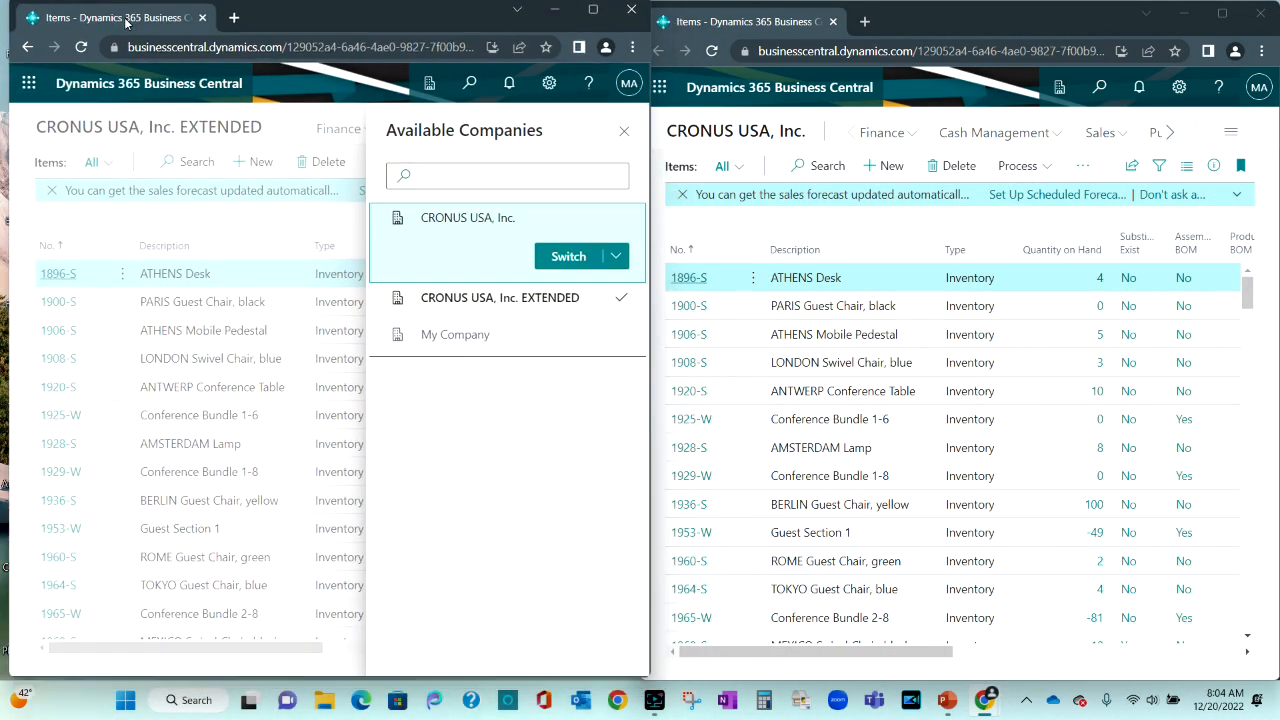
click(616, 134)
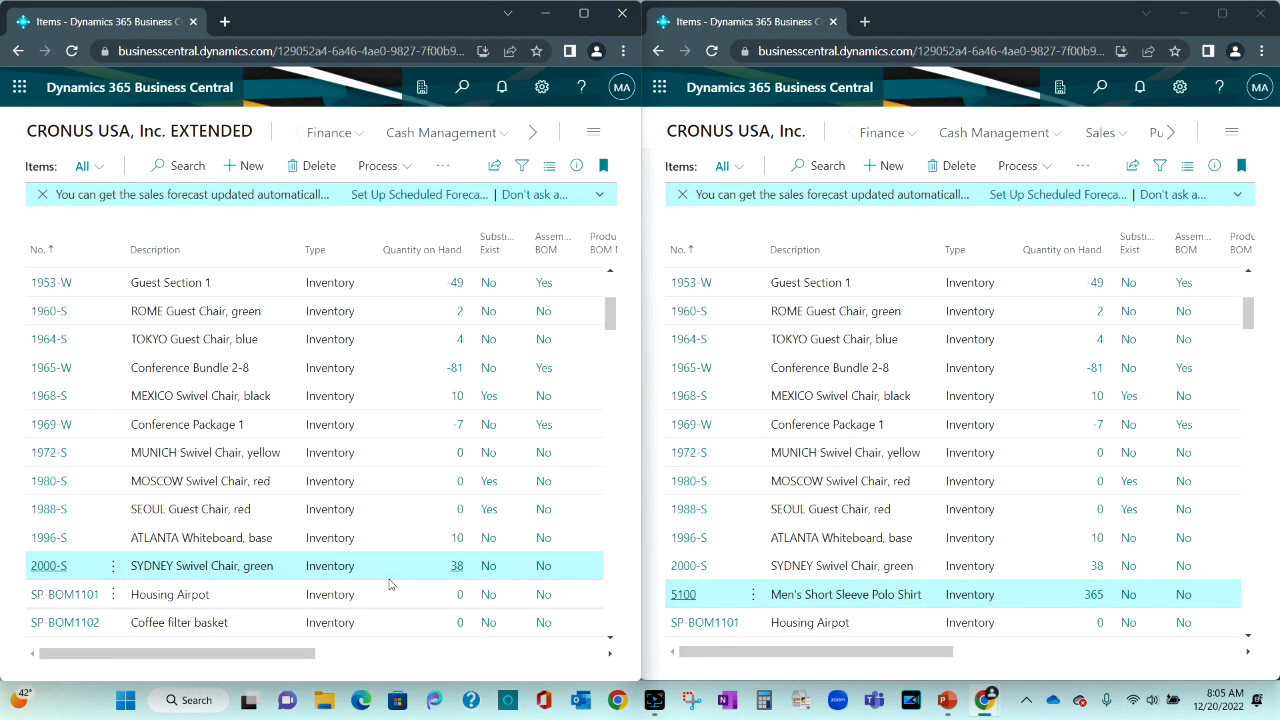